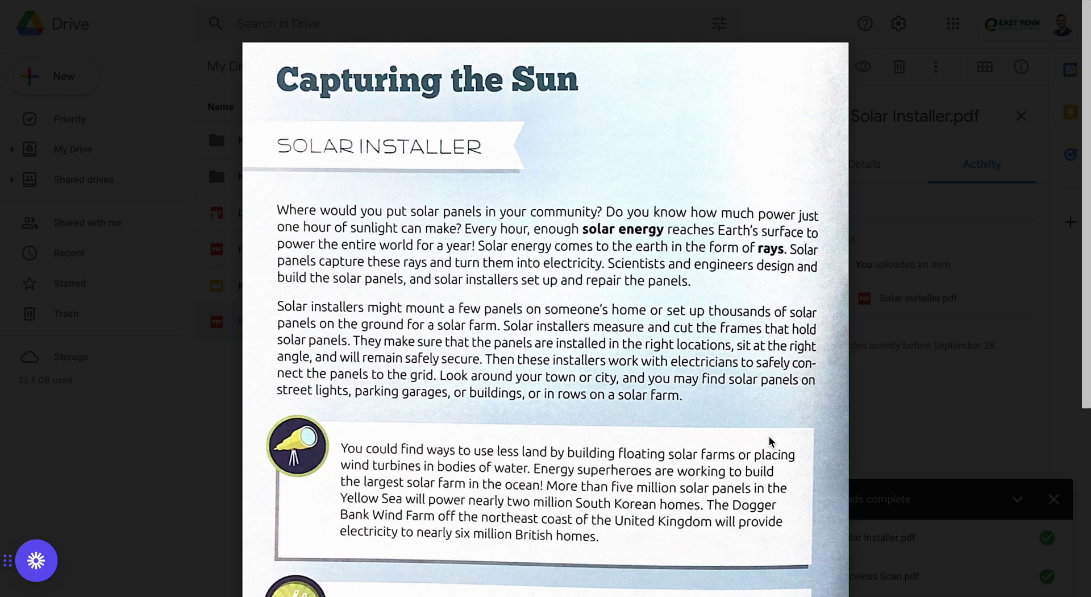
pyautogui.scroll(-1, 573, 227)
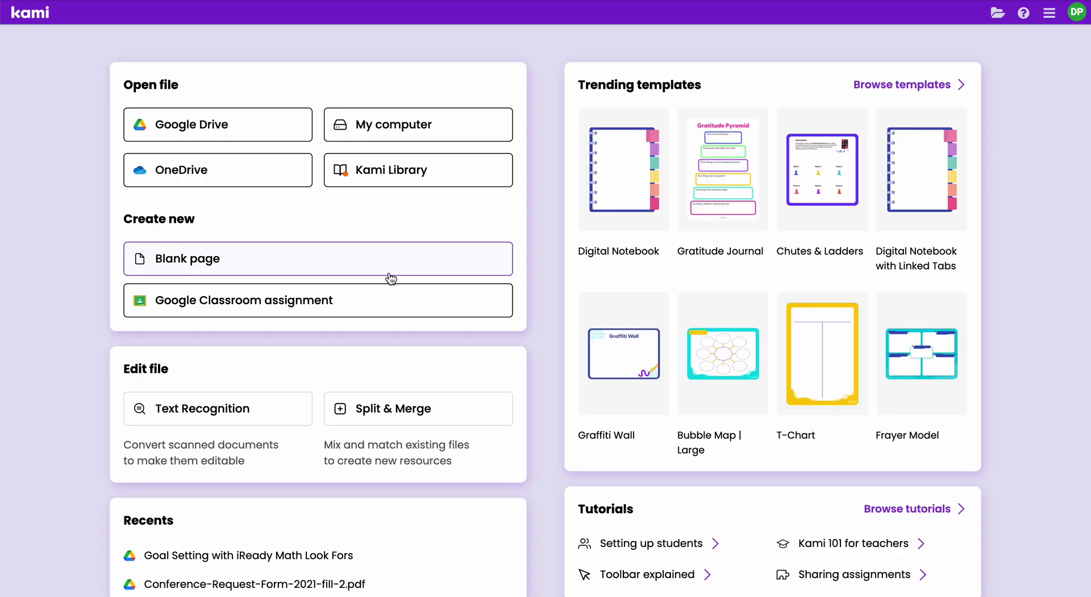
pyautogui.scroll(-2, 488, 353)
pyautogui.scroll(3, 488, 352)
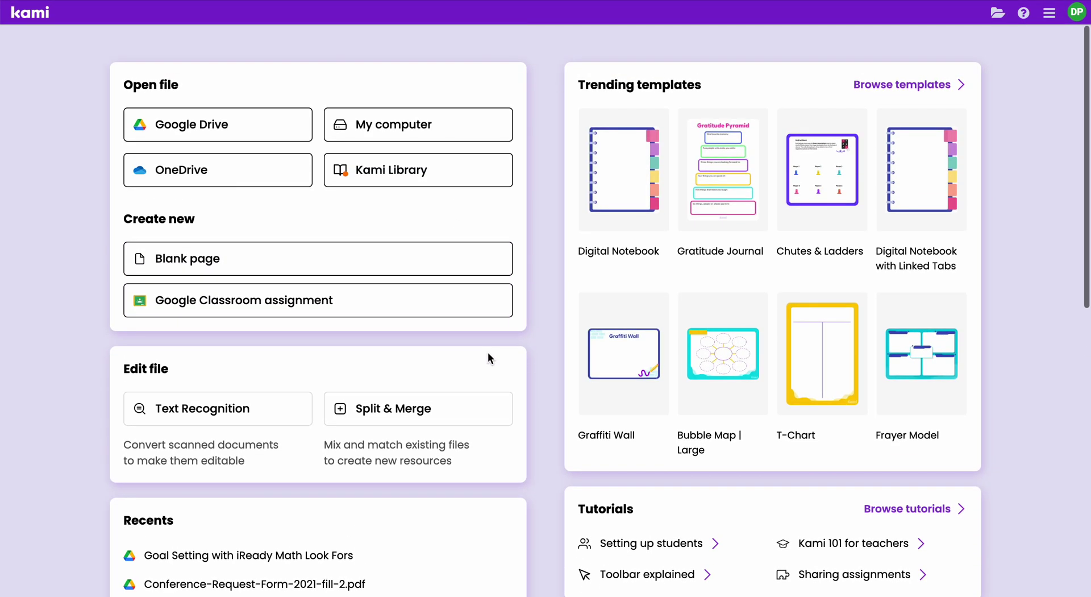
pyautogui.scroll(-3, 487, 352)
pyautogui.scroll(3, 488, 352)
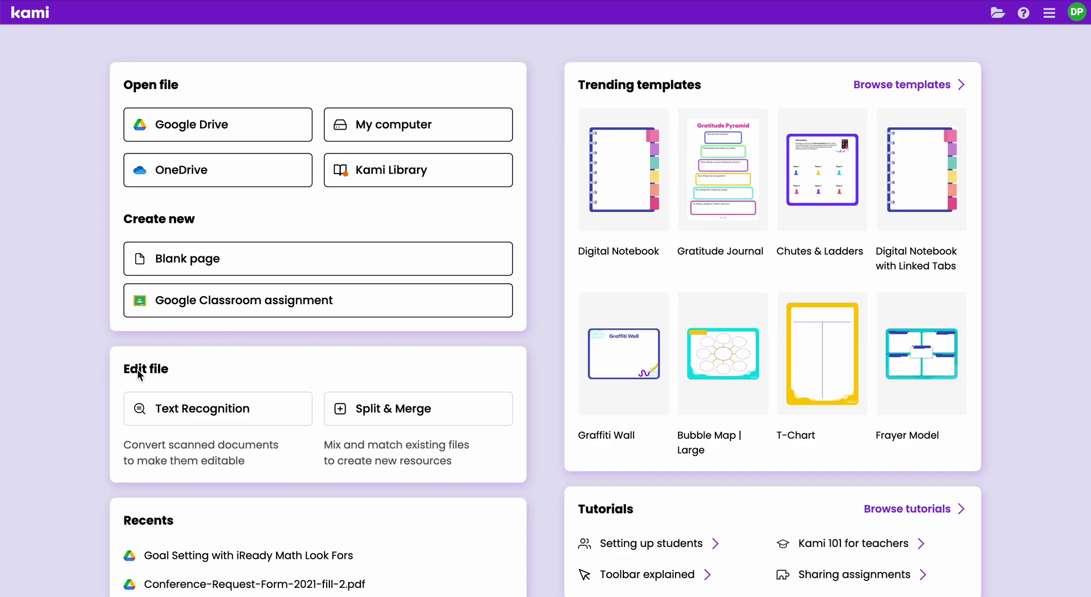
# Start the Text Recognition tool and browse the Google Drive files sorted by name
pyautogui.click(195, 419)
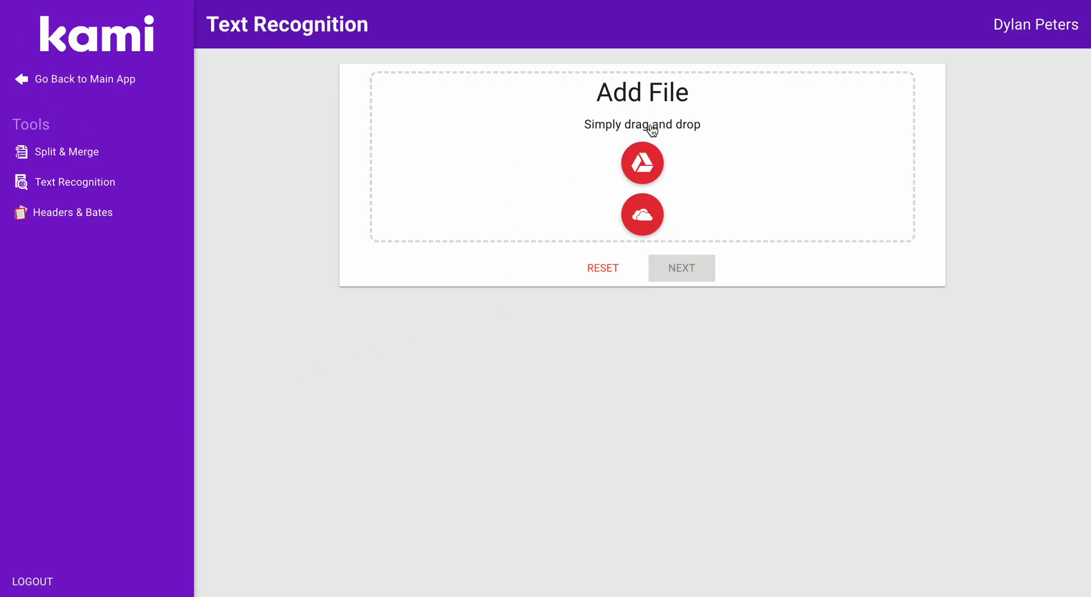
pyautogui.click(646, 163)
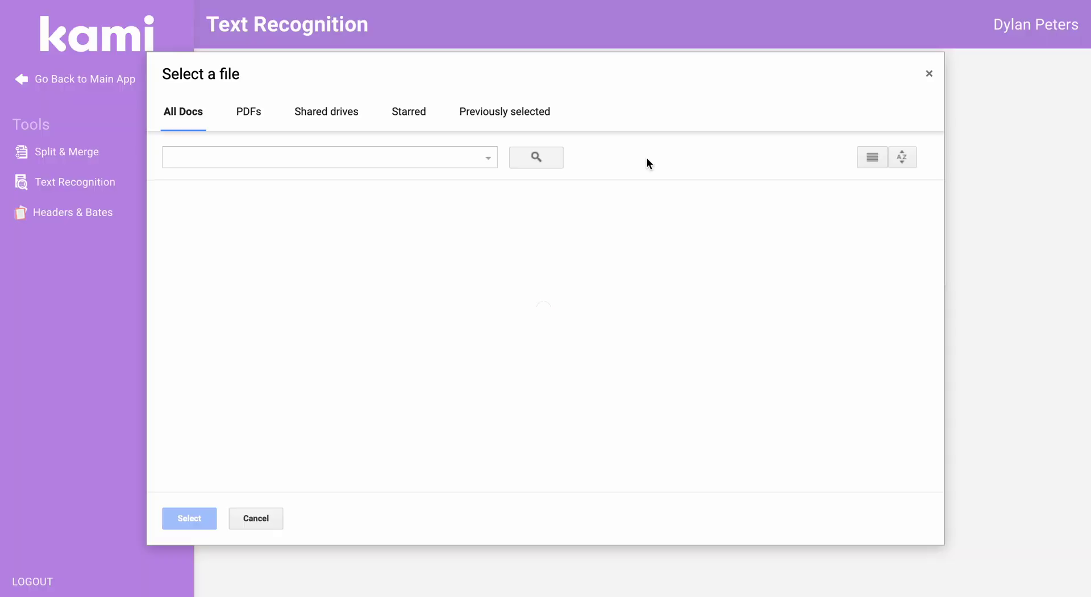
pyautogui.click(900, 158)
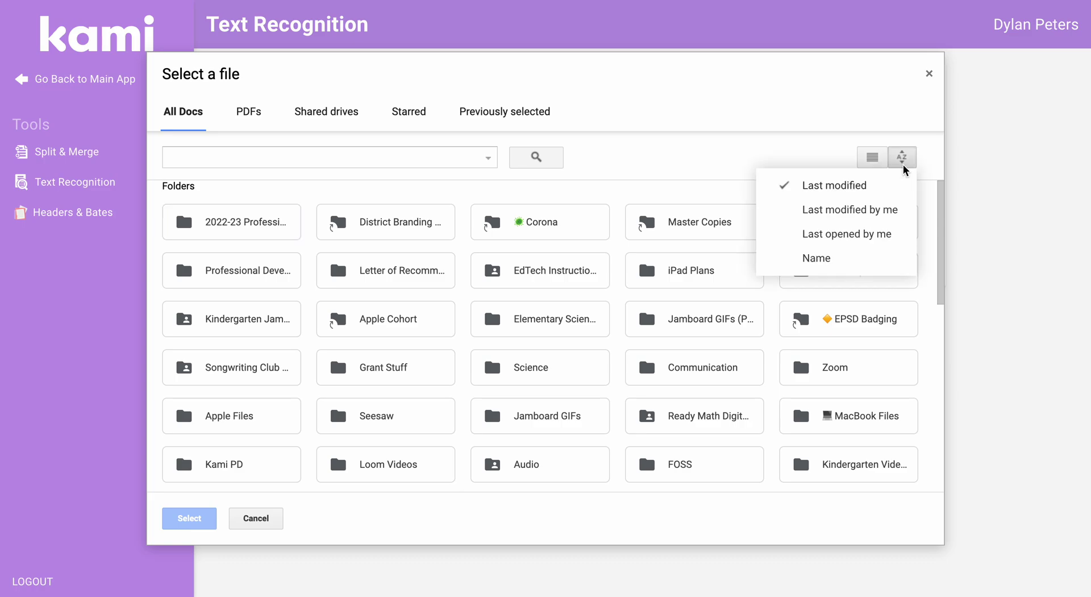
pyautogui.click(840, 257)
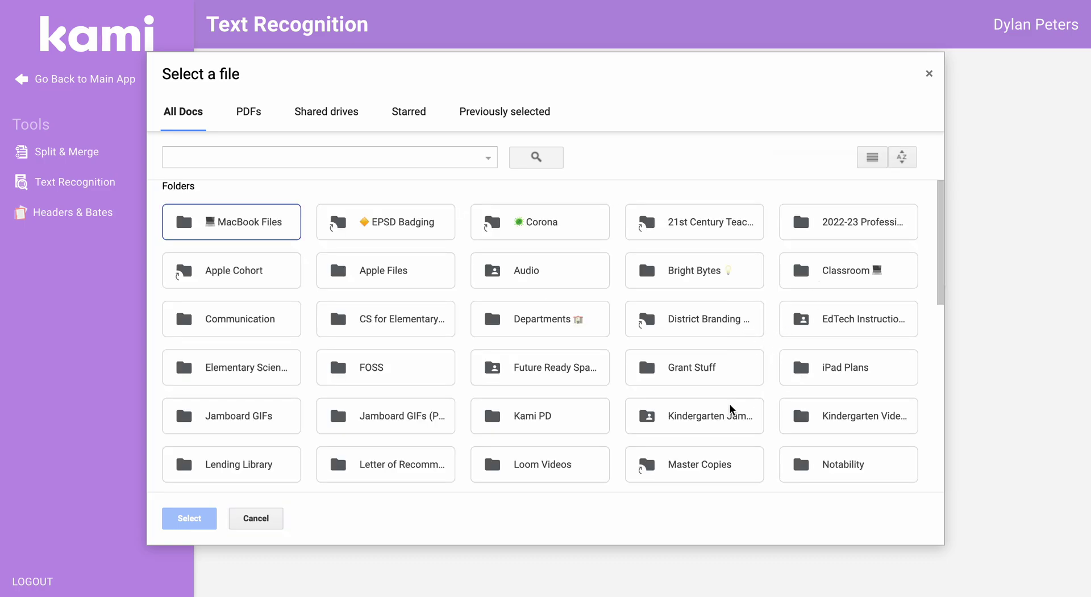
# Add Solar Installer.pdf from the Kami PD folder as the file for text recognition
pyautogui.doubleClick(578, 419)
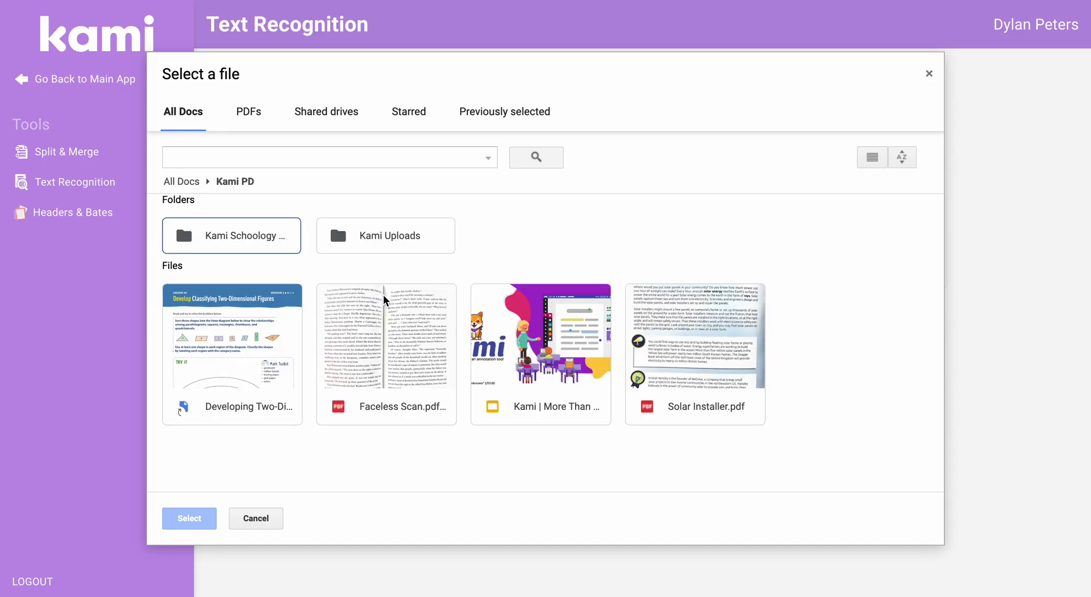
pyautogui.click(698, 310)
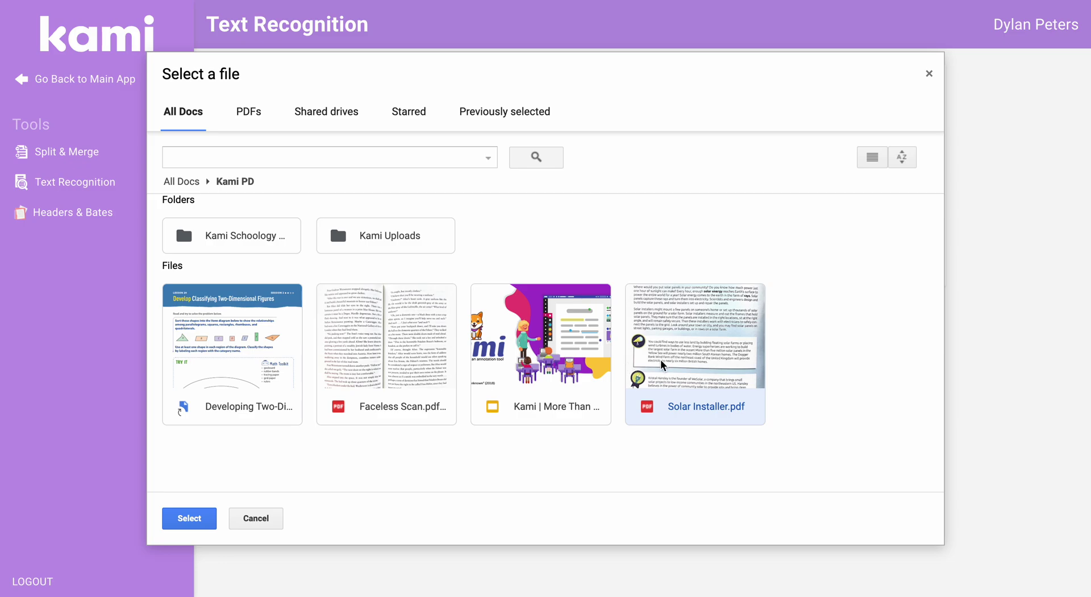
pyautogui.click(180, 521)
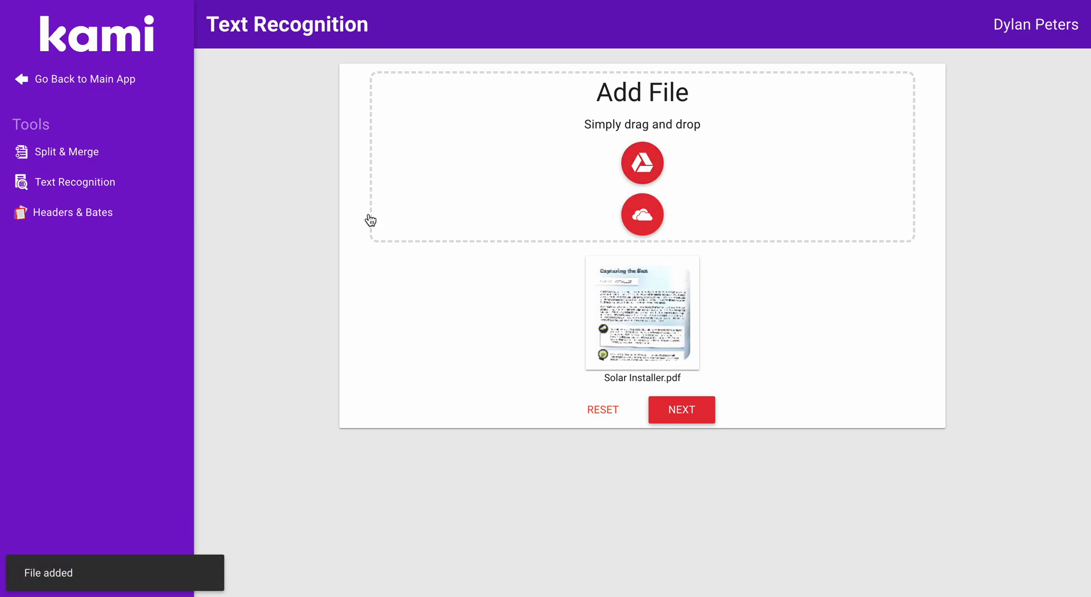
# Run text recognition on the added PDF and open the converted file in Kami
pyautogui.click(696, 420)
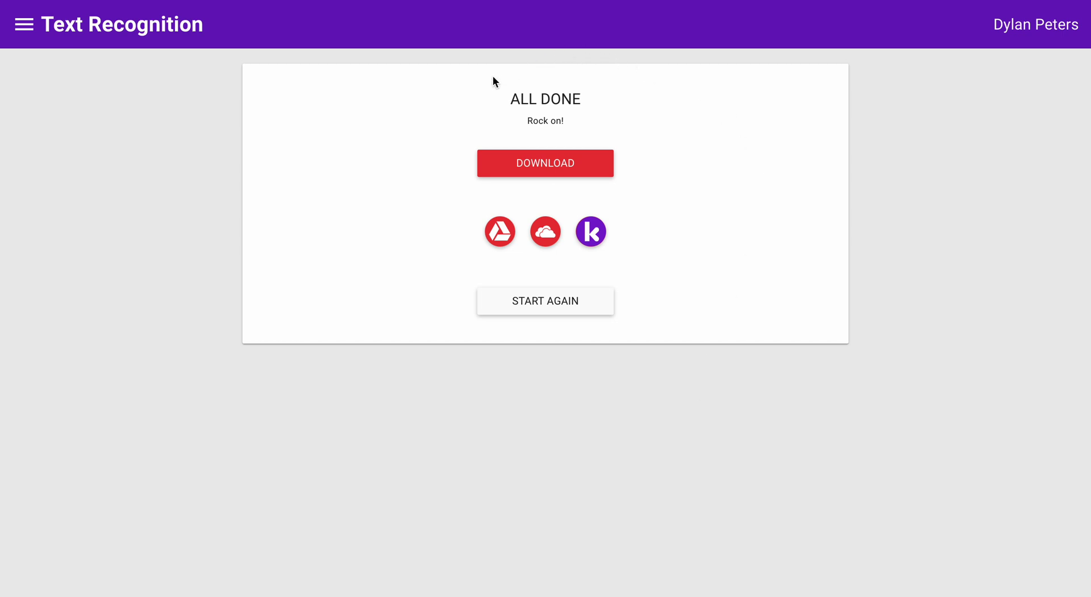
pyautogui.click(583, 167)
pyautogui.click(592, 238)
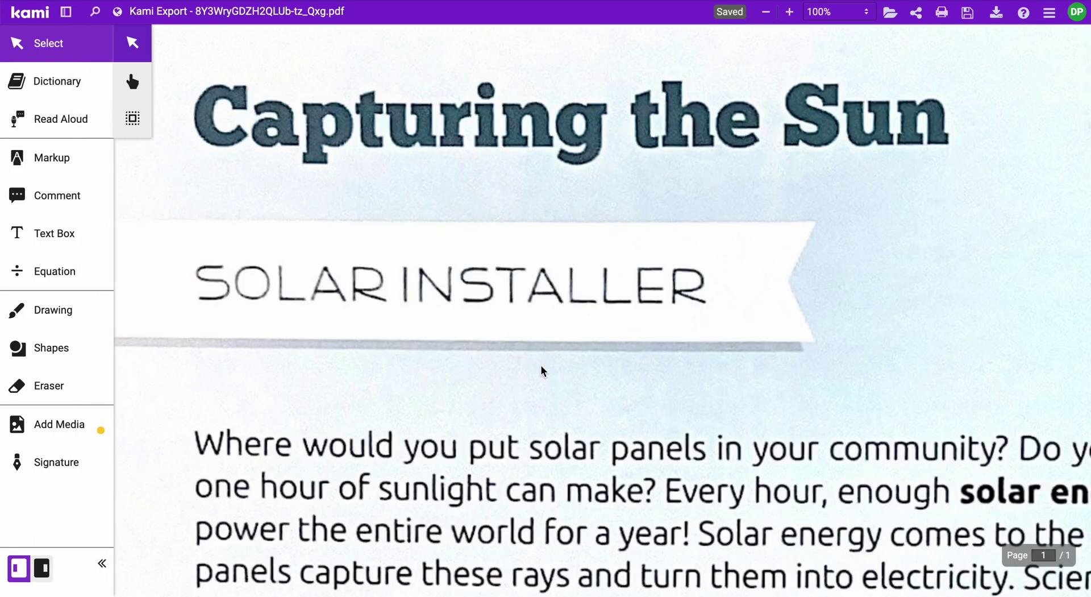
# Have the first body paragraph of the Solar Installer page read aloud, and stop the playback
pyautogui.scroll(-6, 542, 366)
pyautogui.scroll(5, 541, 369)
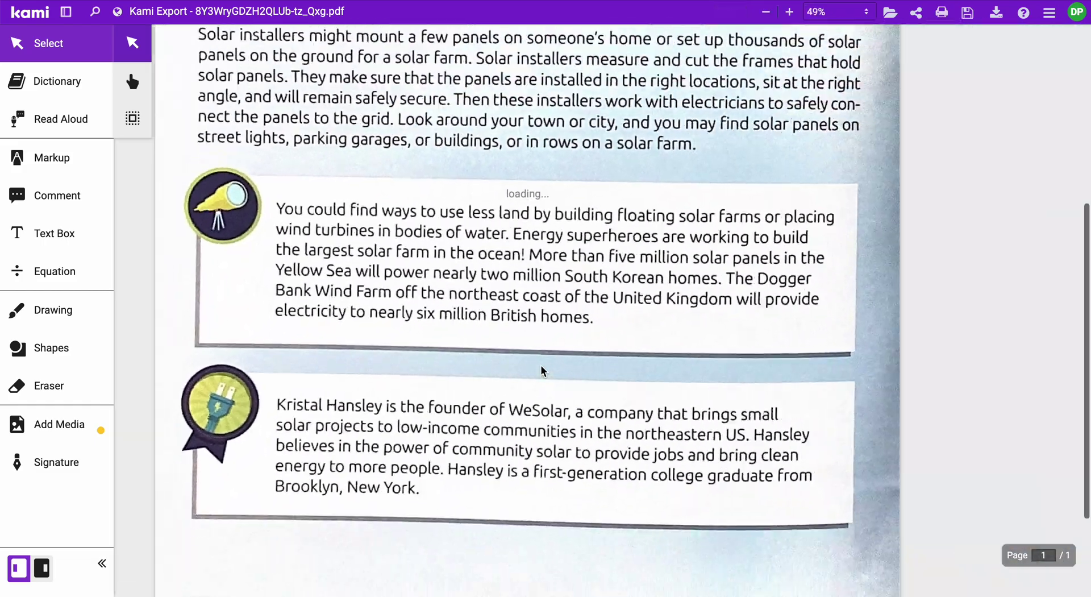
pyautogui.scroll(-3, 541, 369)
pyautogui.scroll(3, 541, 369)
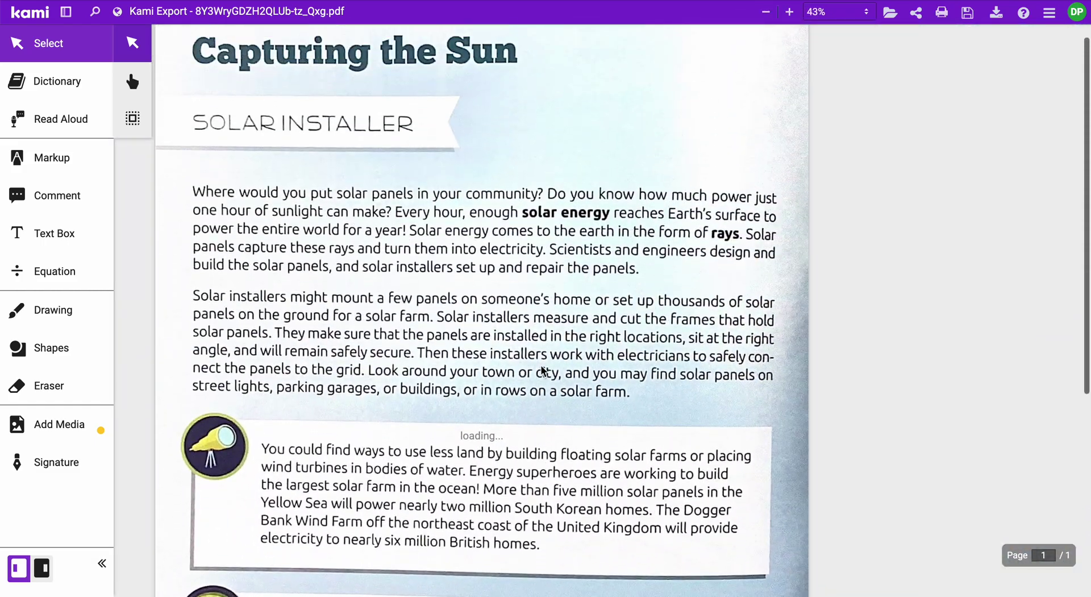
pyautogui.moveTo(197, 208); pyautogui.dragTo(635, 295)
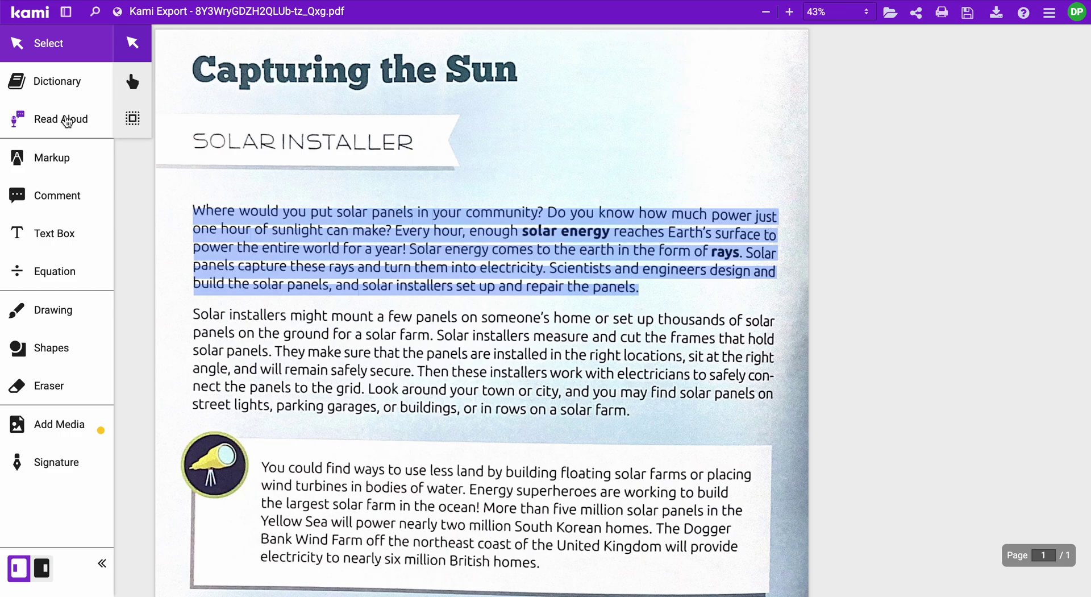
pyautogui.click(66, 120)
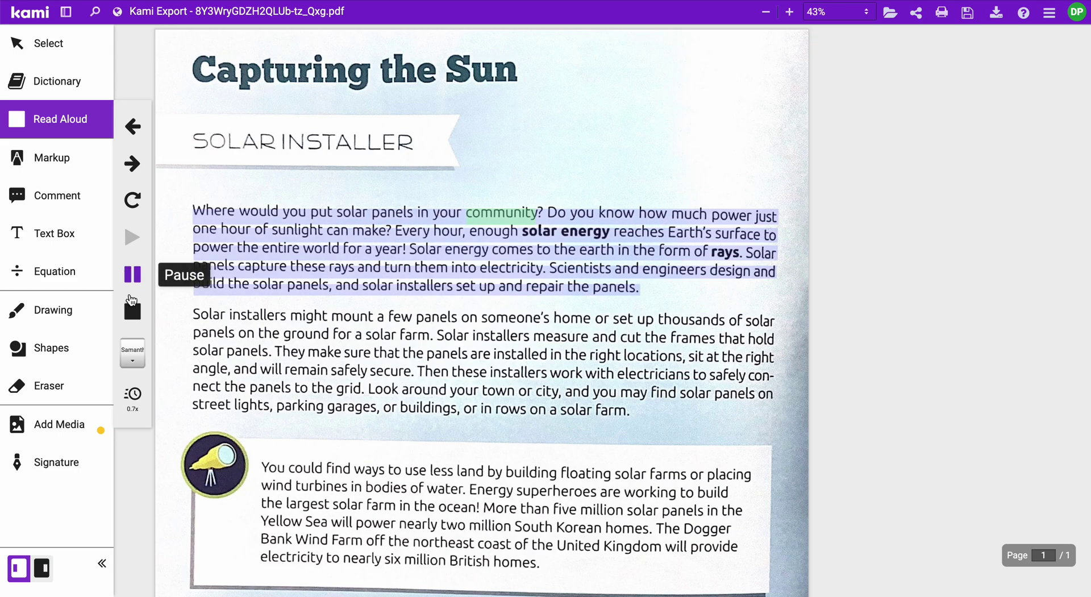
pyautogui.click(133, 311)
# Set the Read Aloud speed to 1.0x and the voice to Alex
pyautogui.click(135, 396)
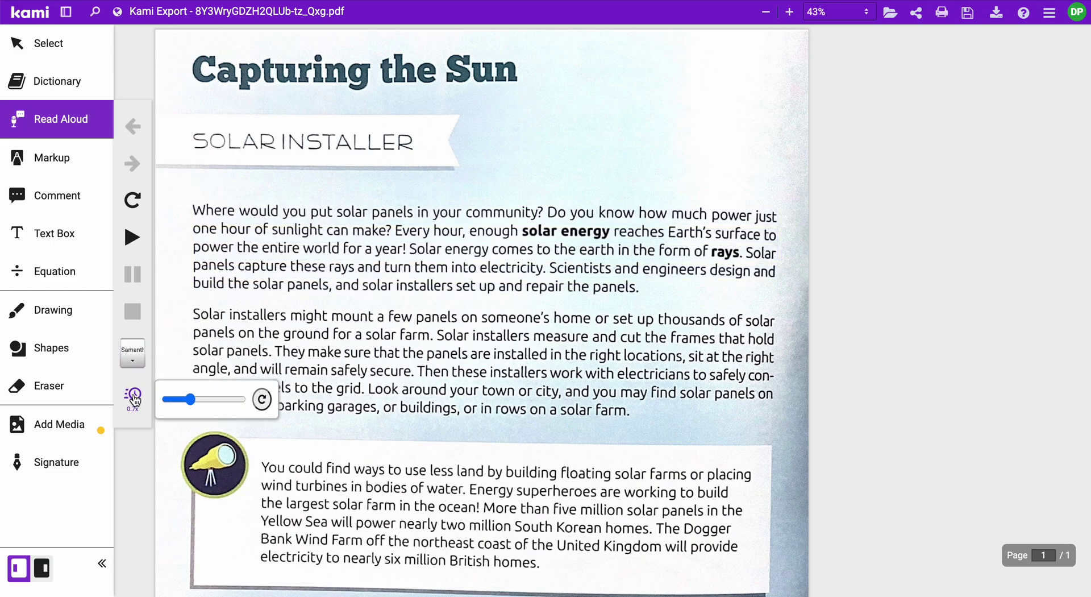
pyautogui.moveTo(183, 400); pyautogui.dragTo(211, 405)
pyautogui.click(131, 353)
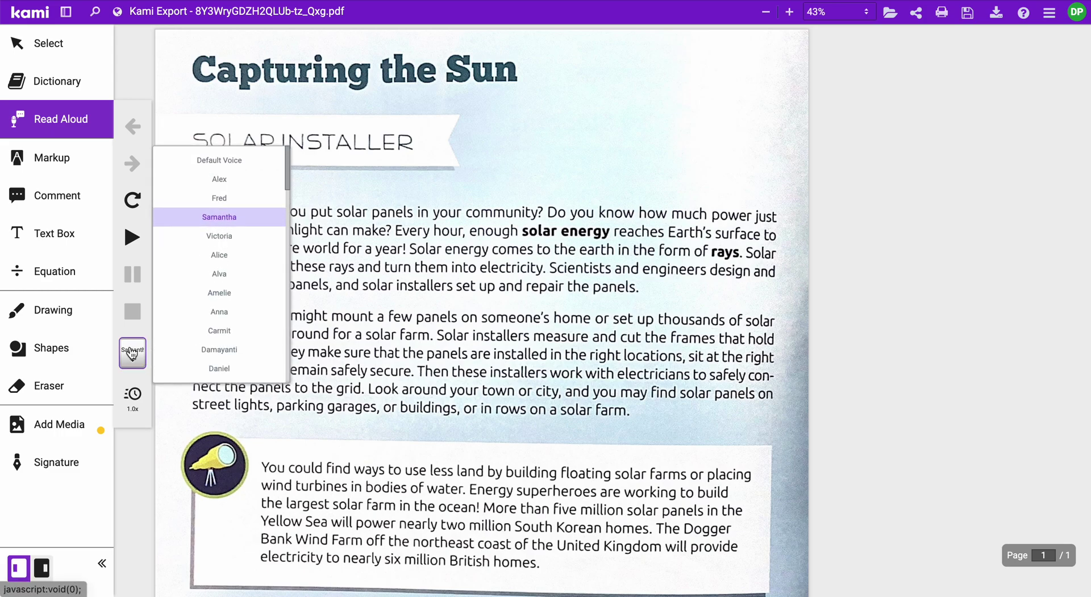
pyautogui.click(219, 179)
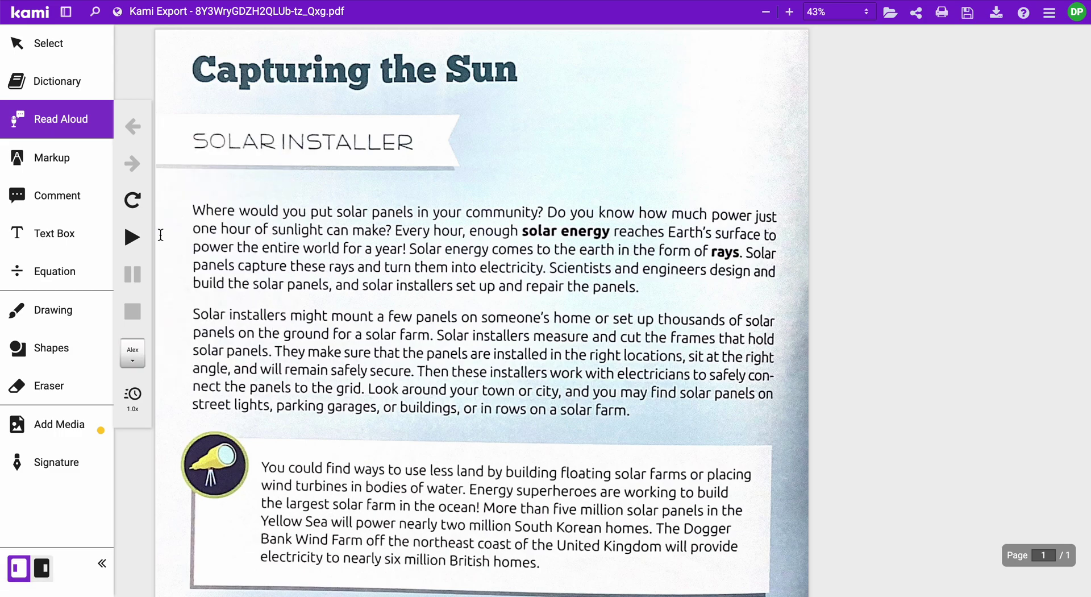
# Play the first body paragraph with the new Read Aloud settings and stop the playback
pyautogui.click(187, 204)
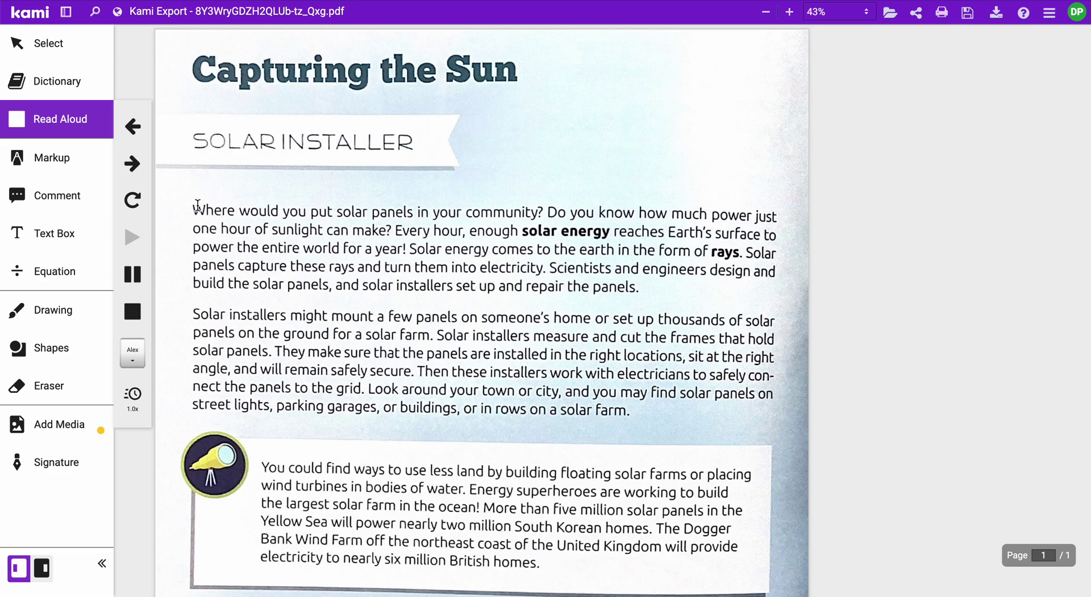
pyautogui.scroll(-1, 273, 114)
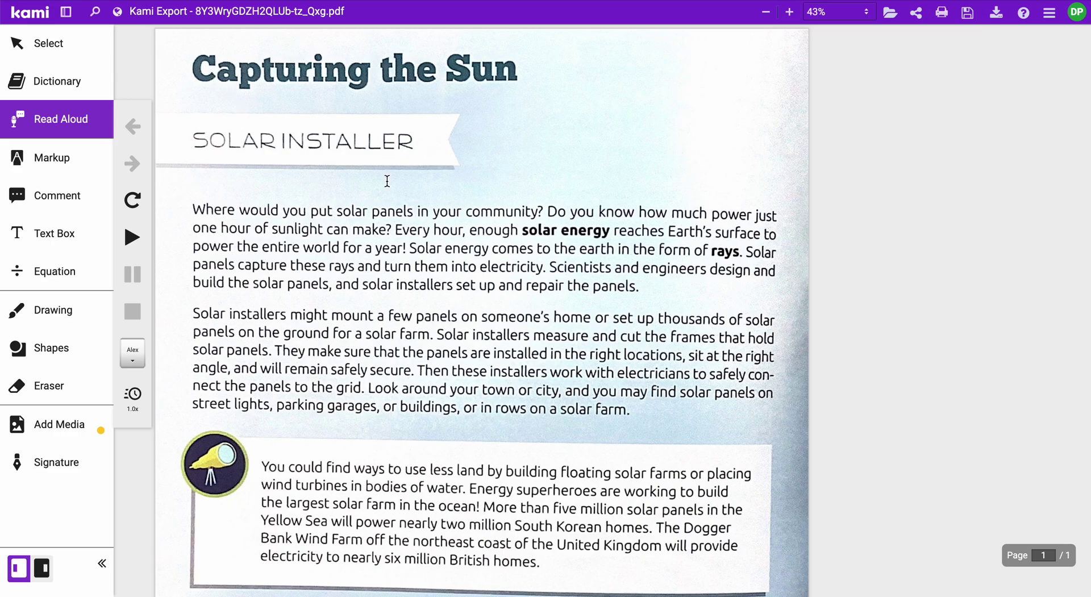
pyautogui.scroll(-5, 383, 155)
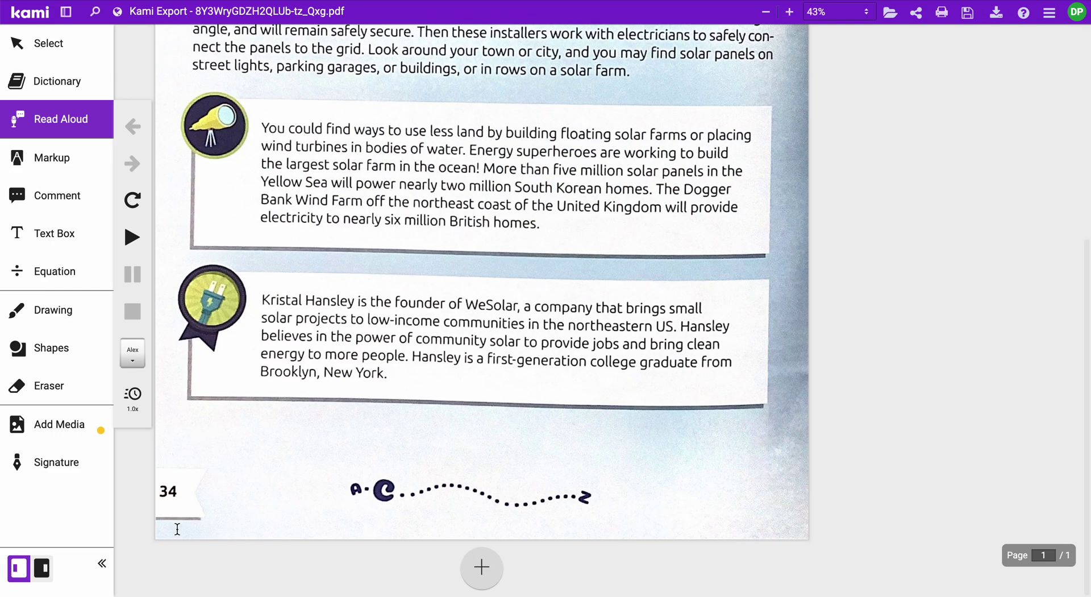
pyautogui.scroll(5, 194, 481)
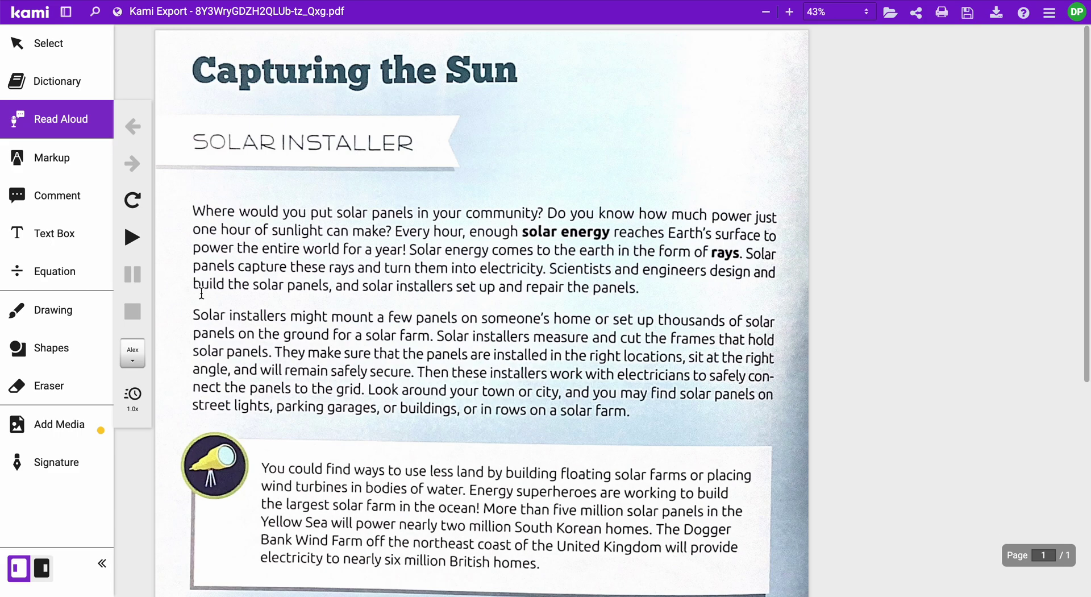
pyautogui.moveTo(194, 207); pyautogui.dragTo(662, 289)
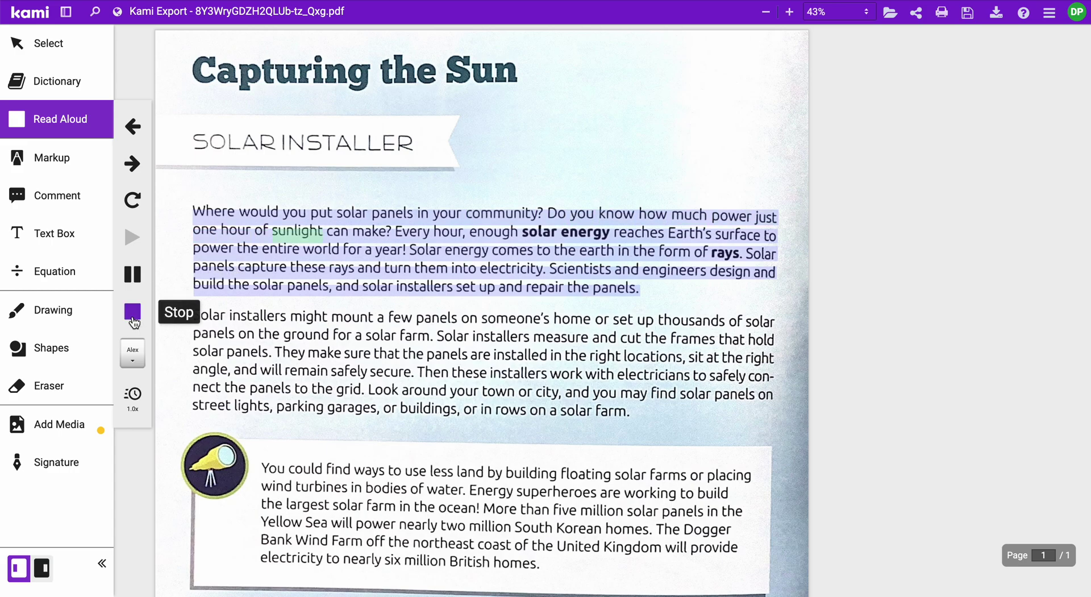
pyautogui.click(132, 312)
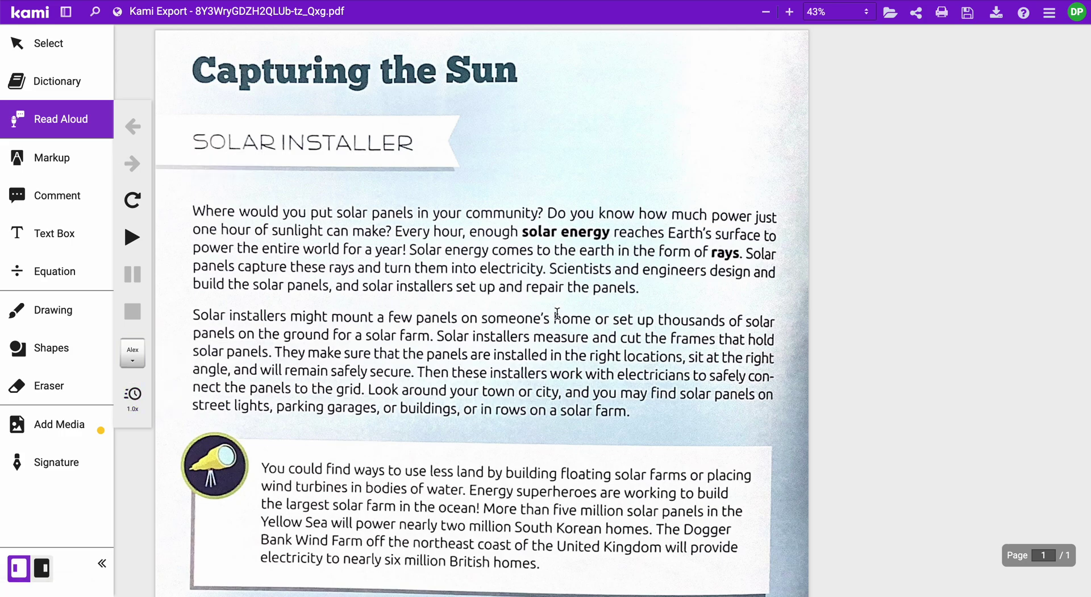
# Look up the word "safely" from the second paragraph in the Dictionary and dismiss the definition
pyautogui.moveTo(570, 315); pyautogui.dragTo(588, 326)
pyautogui.click(60, 84)
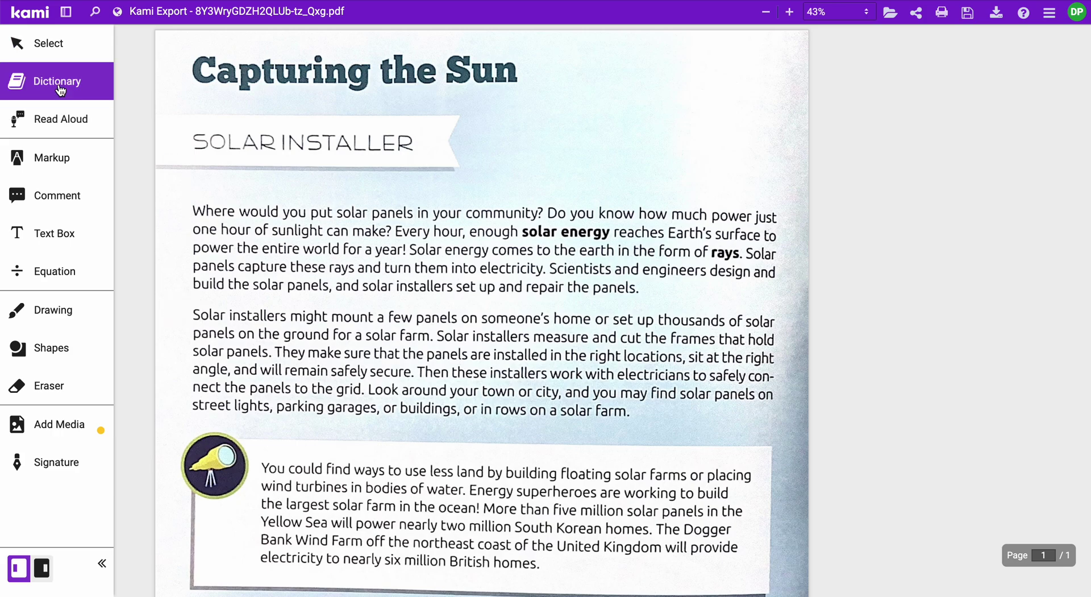
pyautogui.scroll(-1, 288, 356)
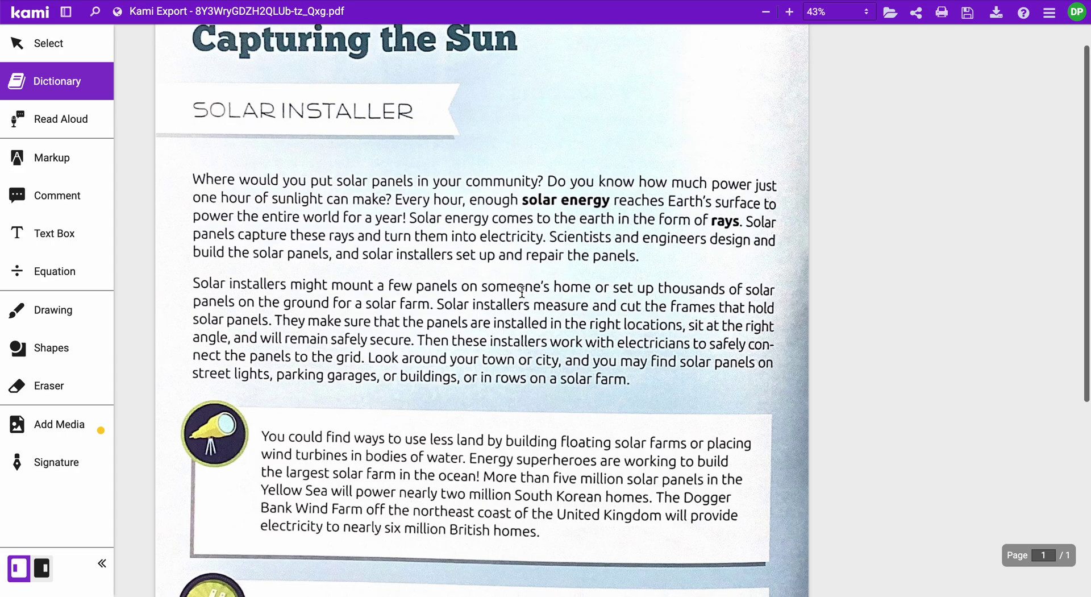
pyautogui.scroll(-1, 522, 292)
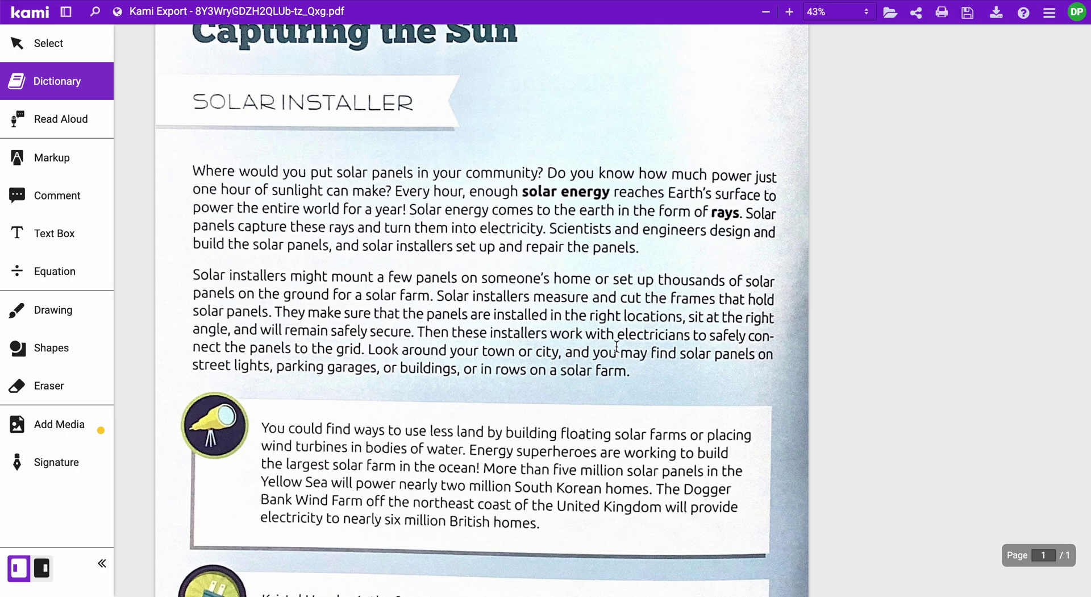
pyautogui.doubleClick(725, 335)
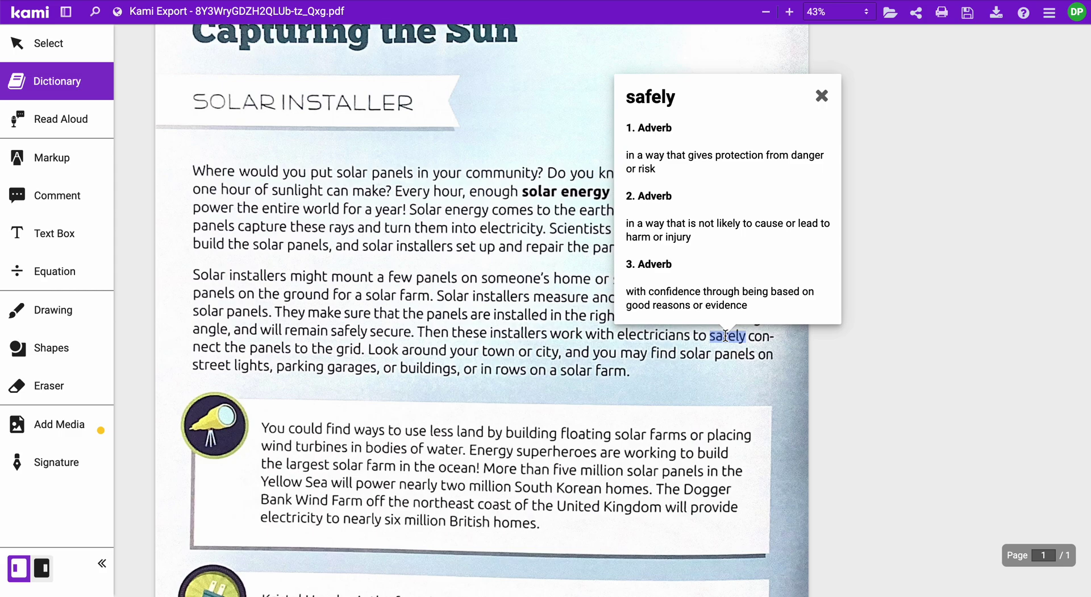
pyautogui.click(430, 328)
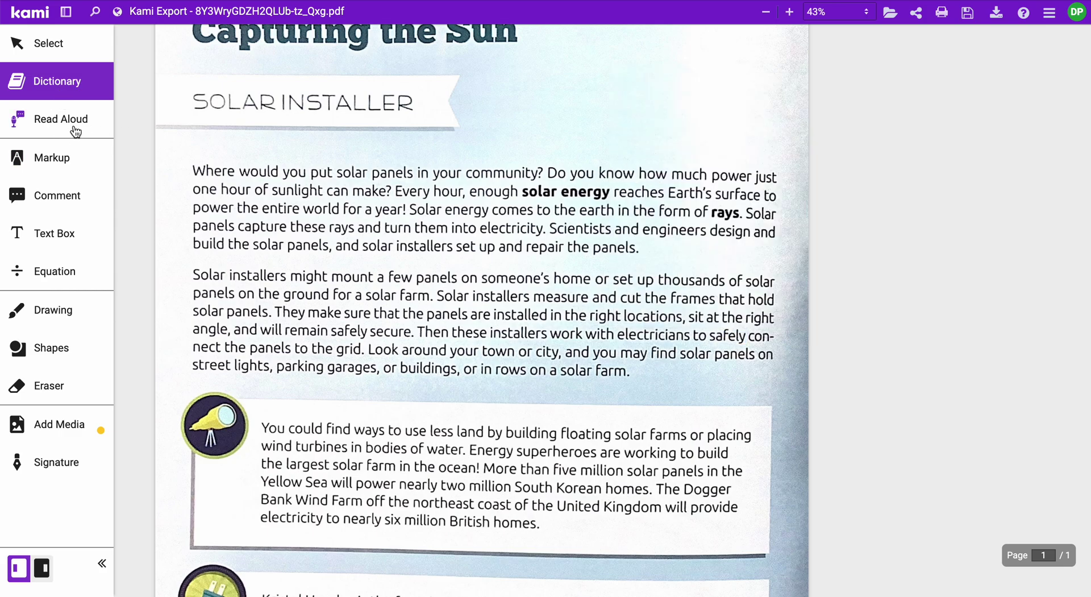
# Look up the word "turbines" from the telescope text box in the Dictionary and dismiss the definition
pyautogui.scroll(-1, 350, 319)
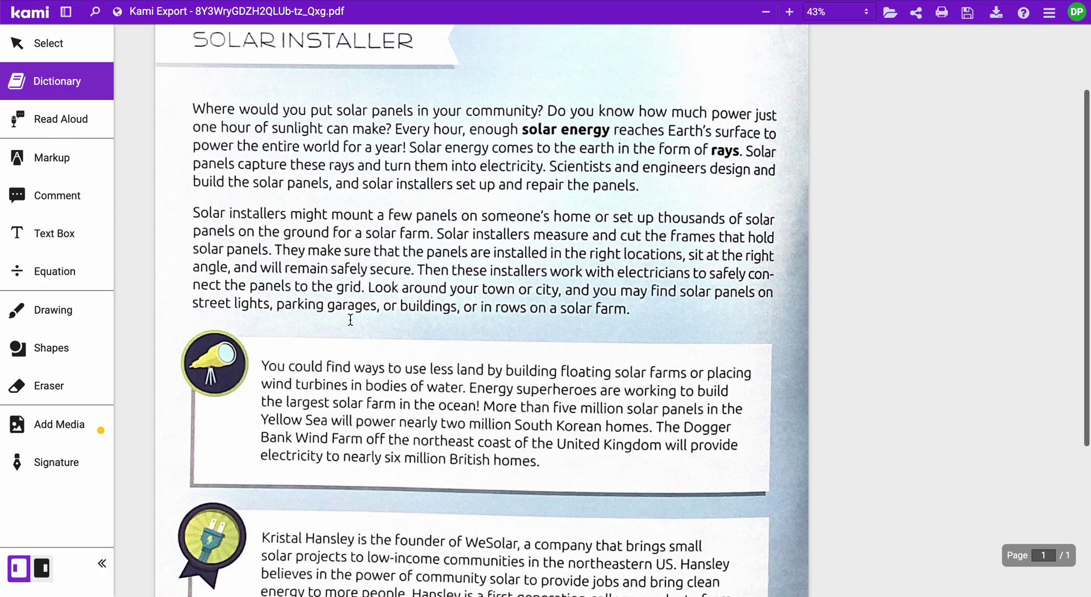
pyautogui.doubleClick(311, 385)
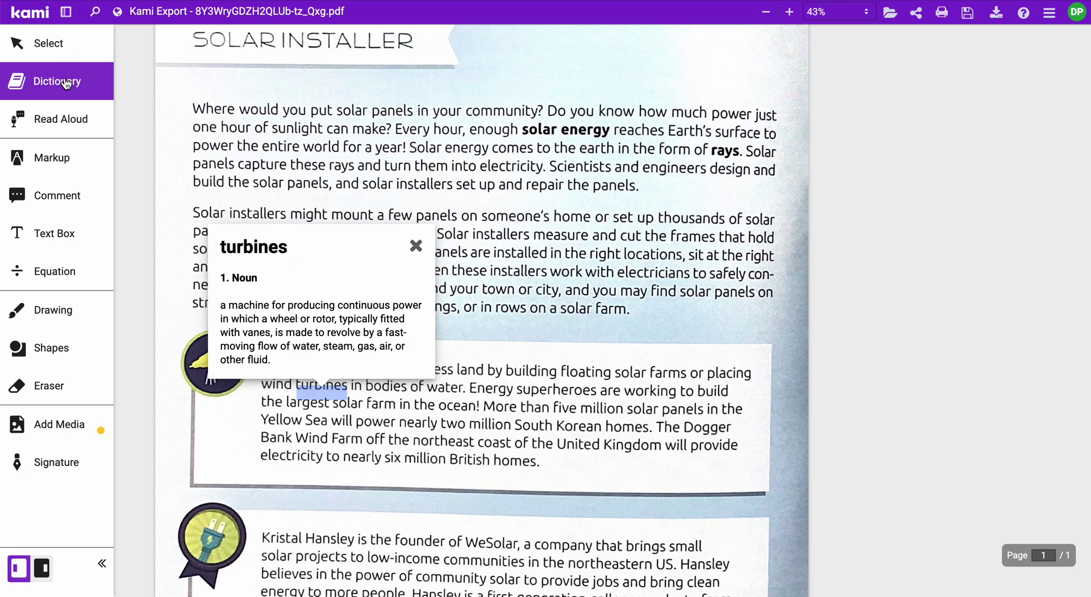
pyautogui.click(339, 216)
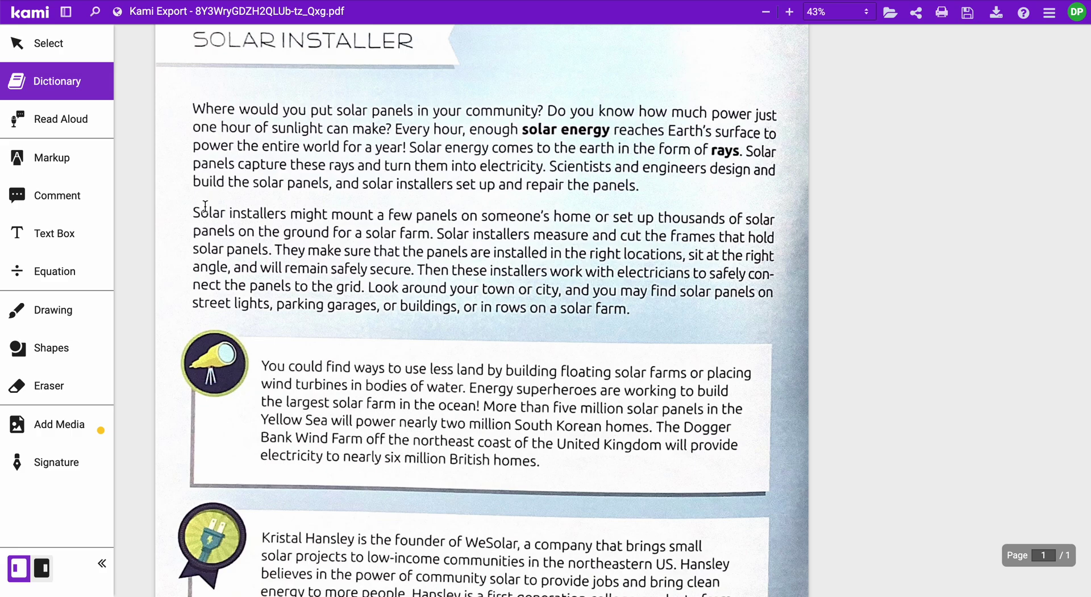
pyautogui.moveTo(192, 214); pyautogui.dragTo(230, 215)
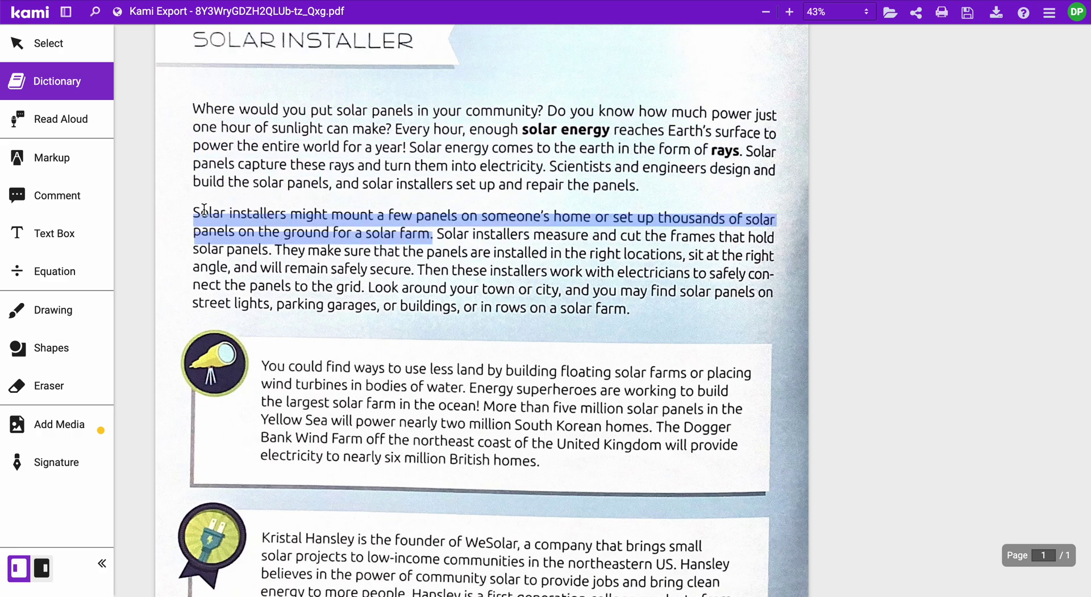
pyautogui.rightClick(206, 214)
pyautogui.click(197, 220)
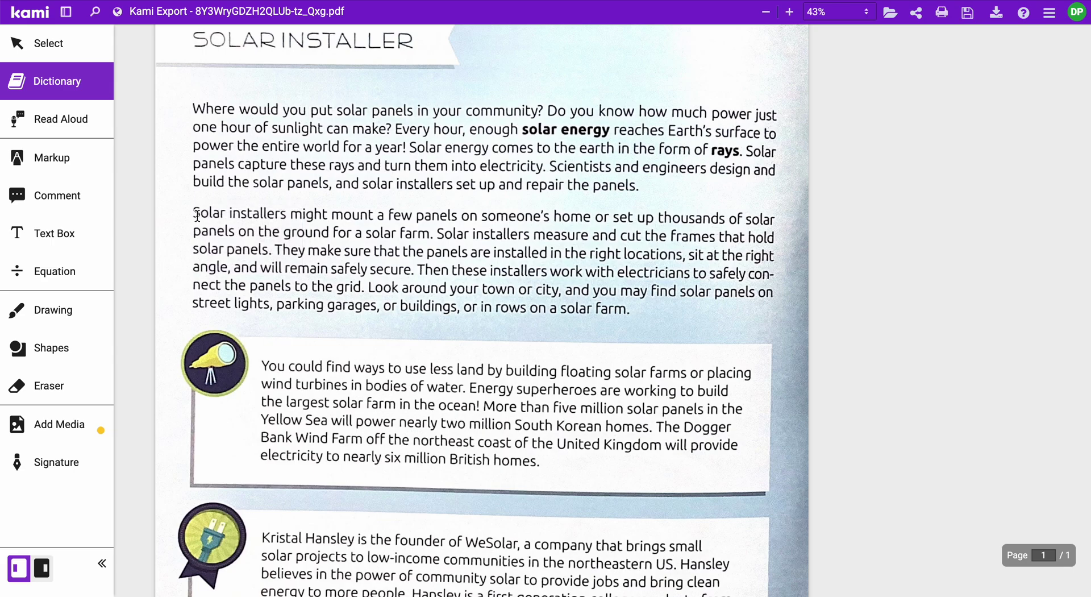
# Copy the second paragraph's opening sentence, which begins "Solar installers might mount a few panels"
pyautogui.moveTo(200, 215); pyautogui.dragTo(428, 233)
pyautogui.rightClick(428, 233)
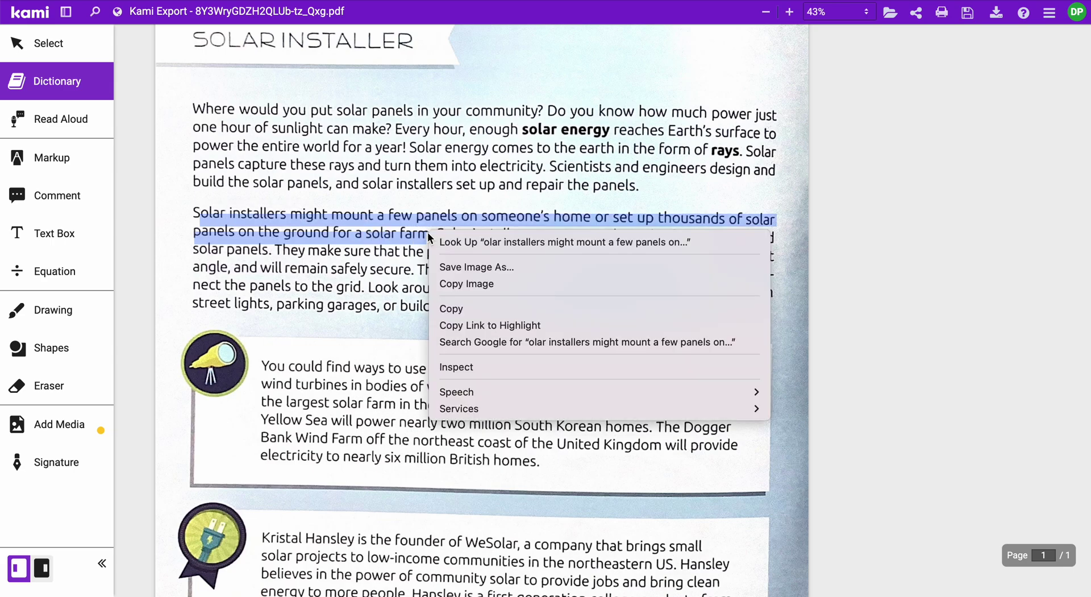
pyautogui.click(445, 310)
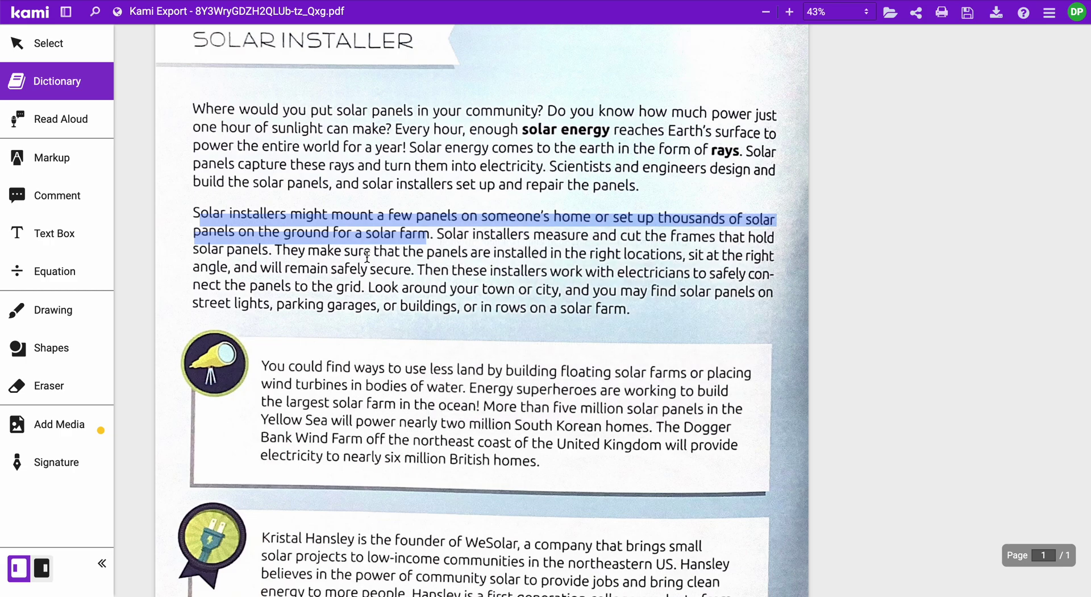